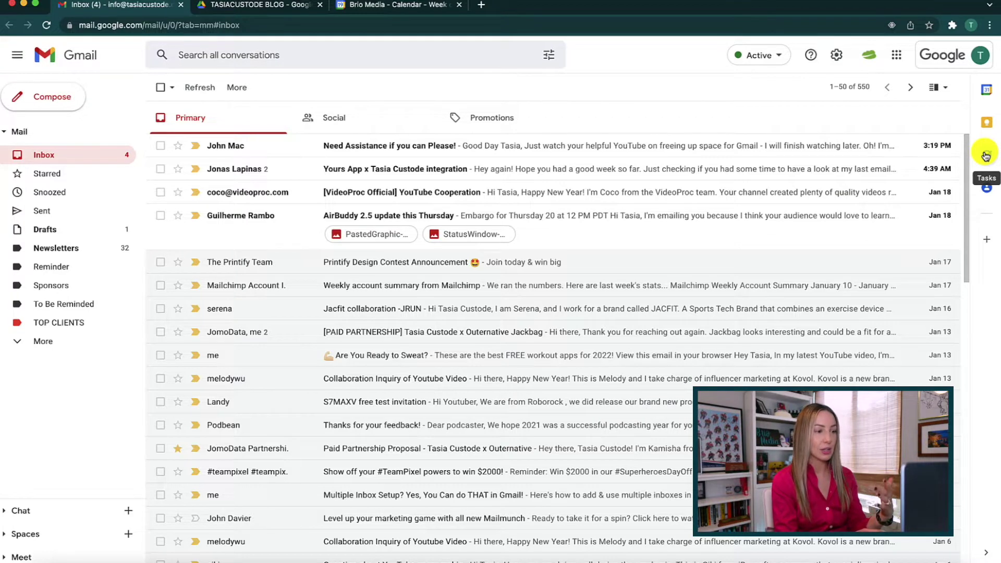
Step: Open Gmail's Tasks side panel, glance at the Drive and Calendar tabs, then reopen it
click(986, 156)
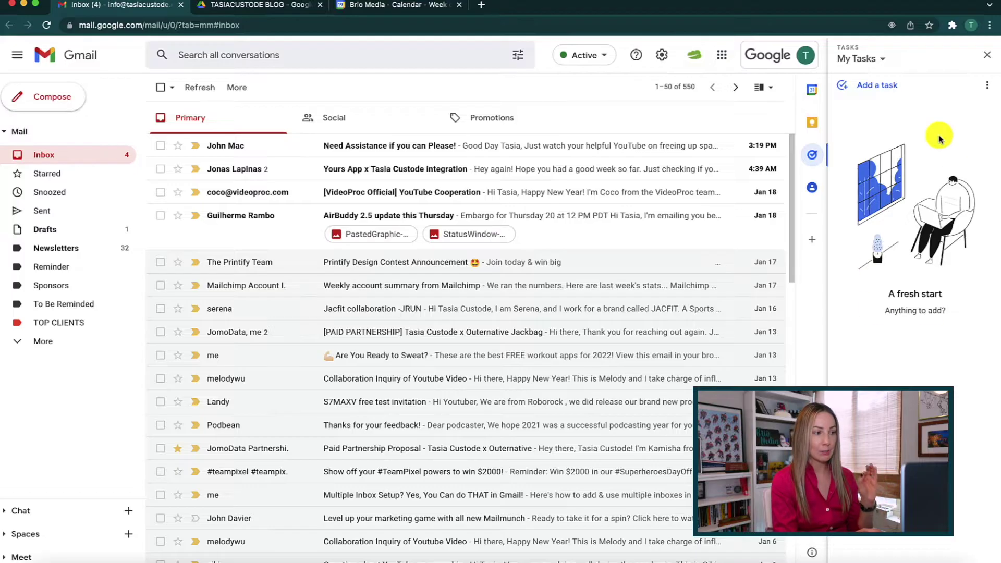
click(254, 6)
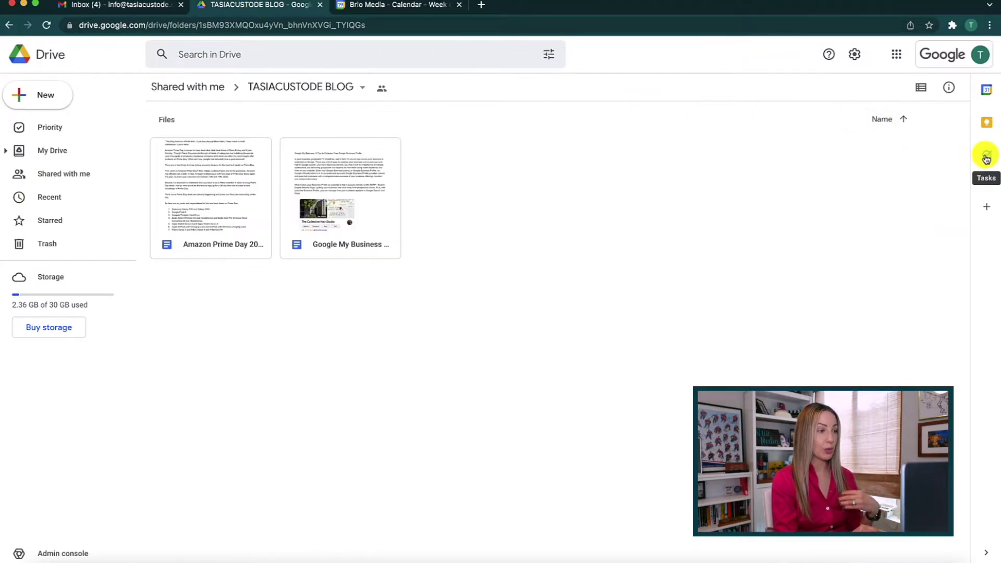
click(396, 9)
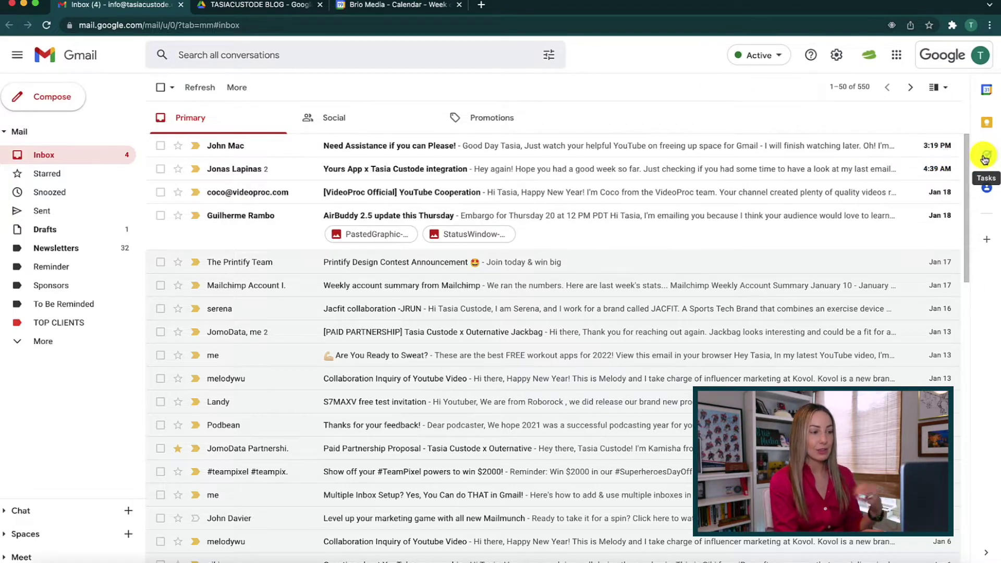
click(985, 160)
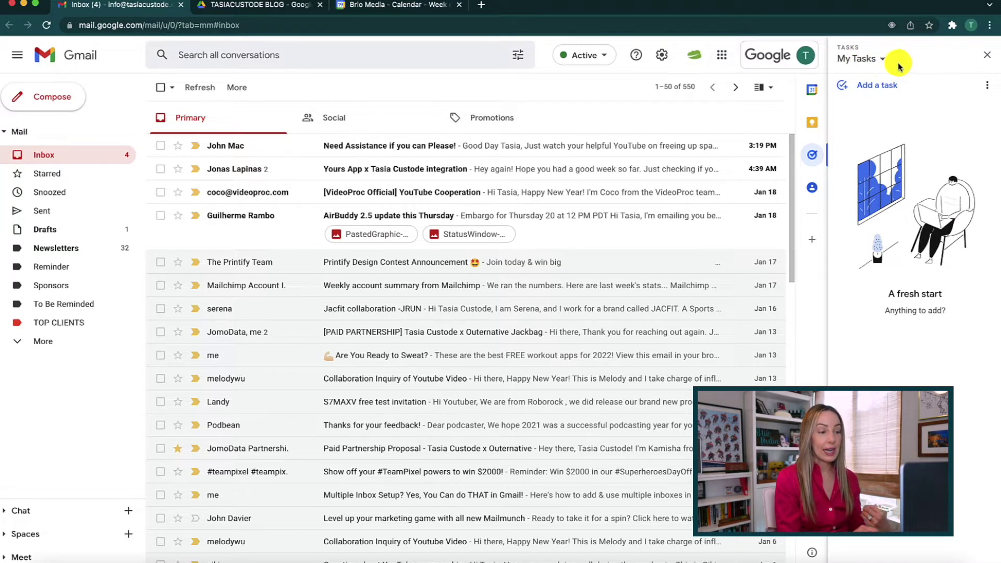
Step: Create a new task list named Email Tasks and start its first task
click(875, 62)
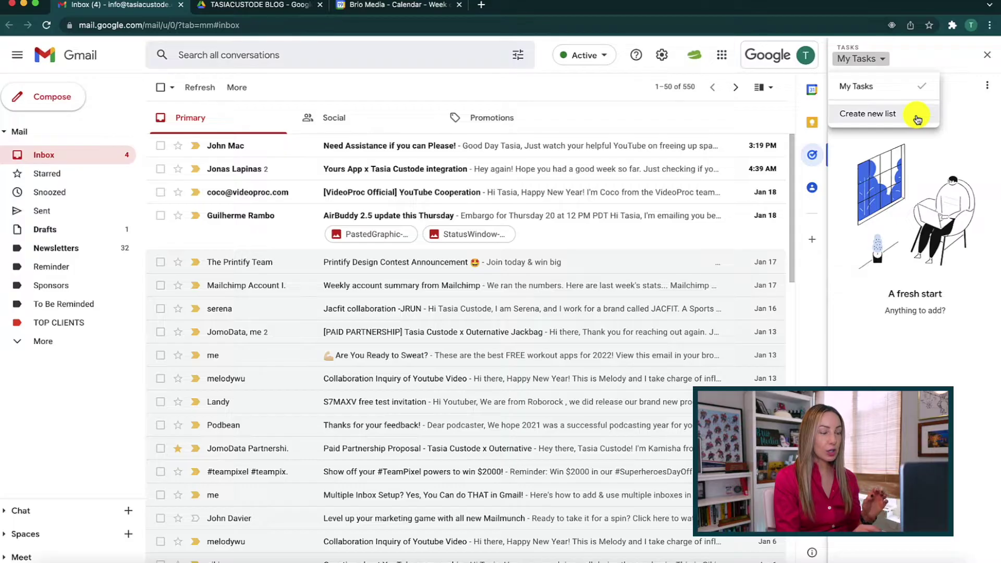
click(917, 119)
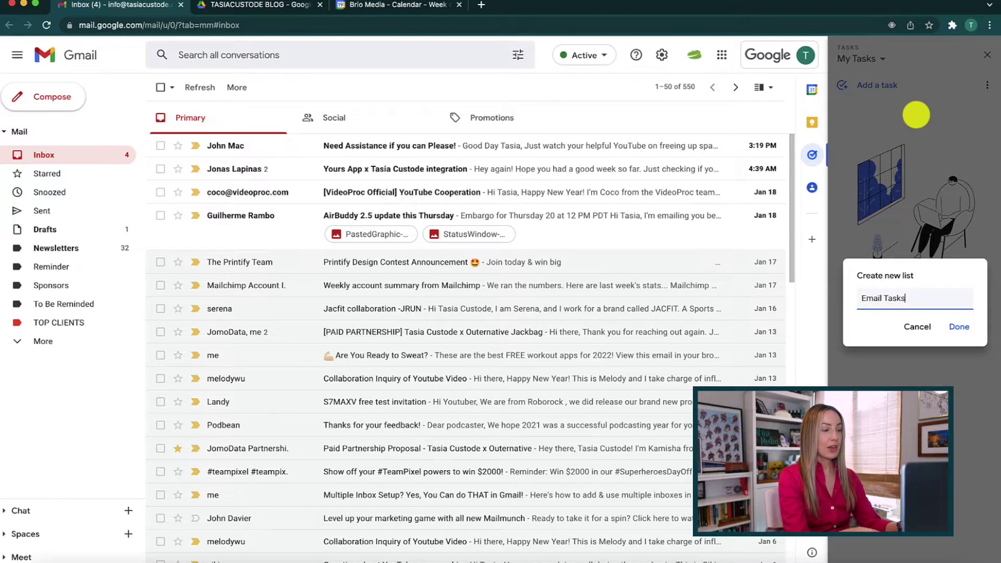
click(961, 329)
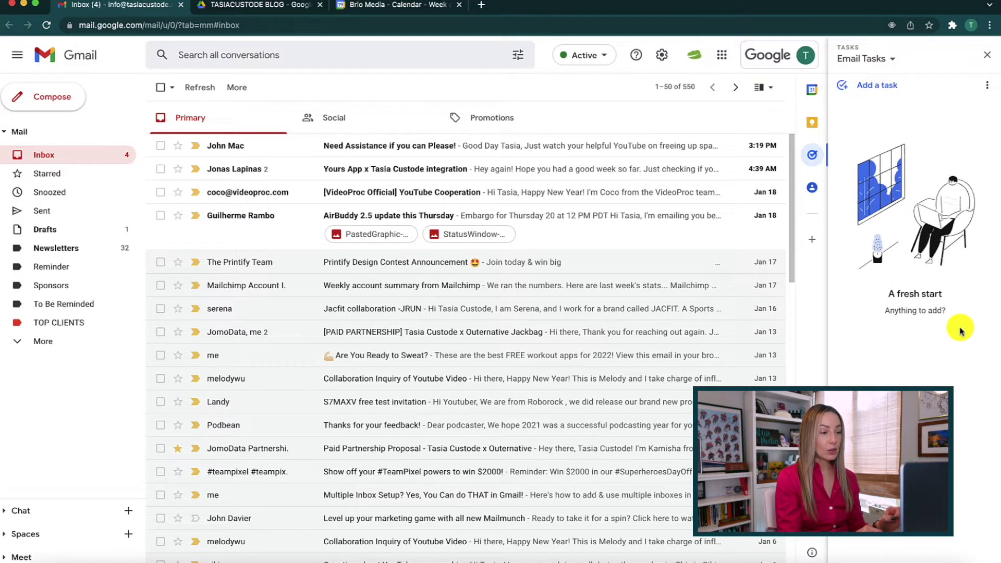
click(869, 87)
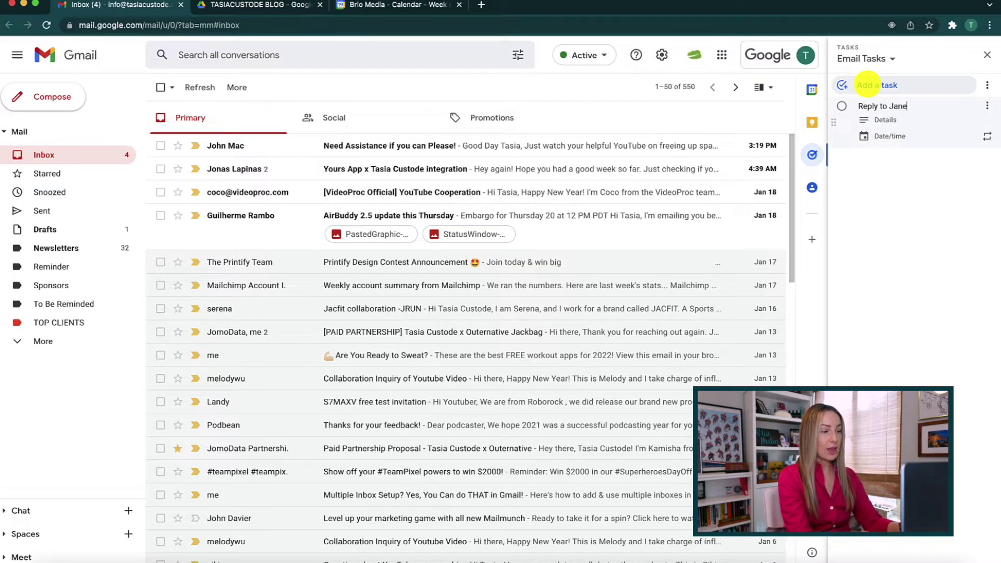
Step: Give the reply task follow-up notes and a due date of Tue, Jan 25
click(890, 124)
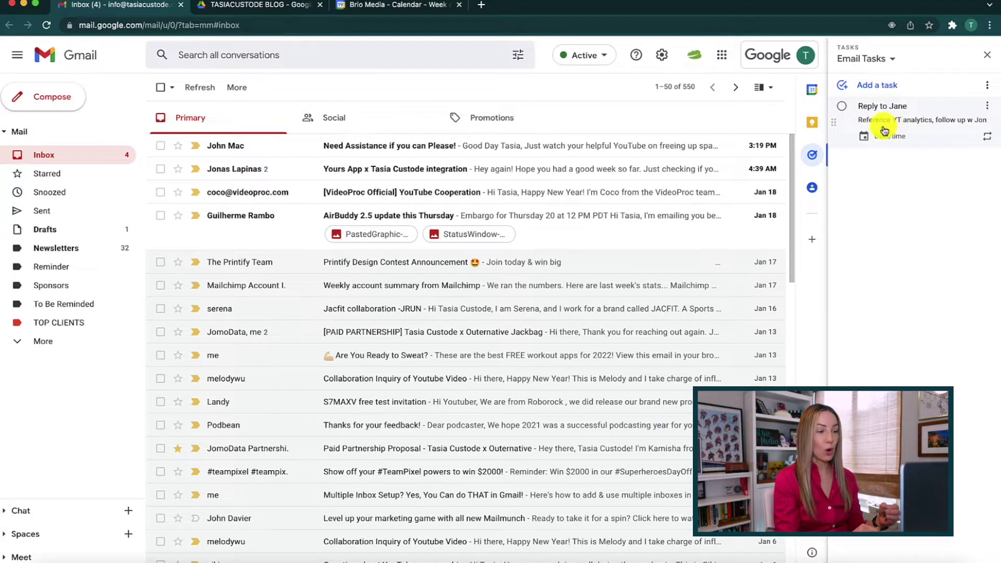
click(878, 140)
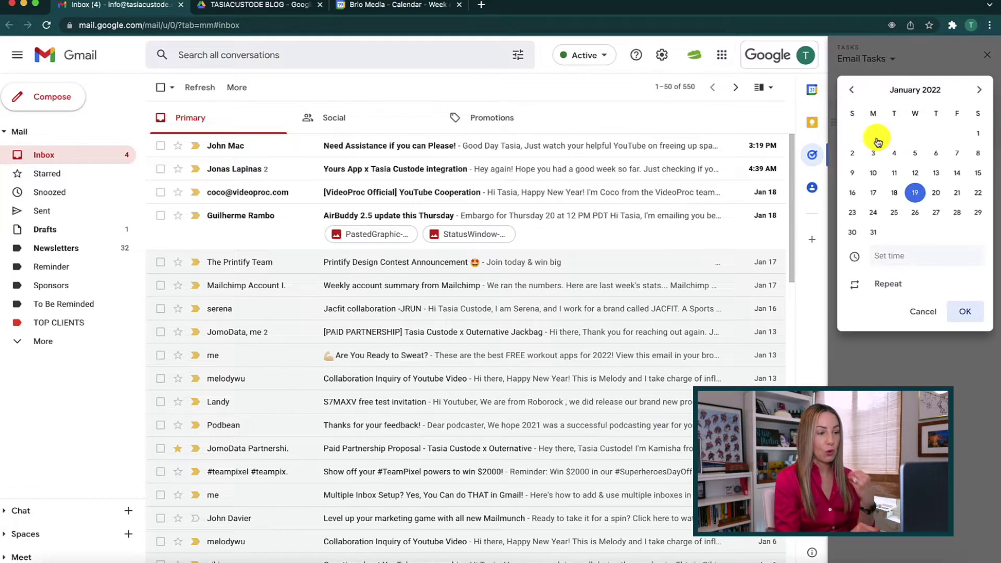
click(894, 212)
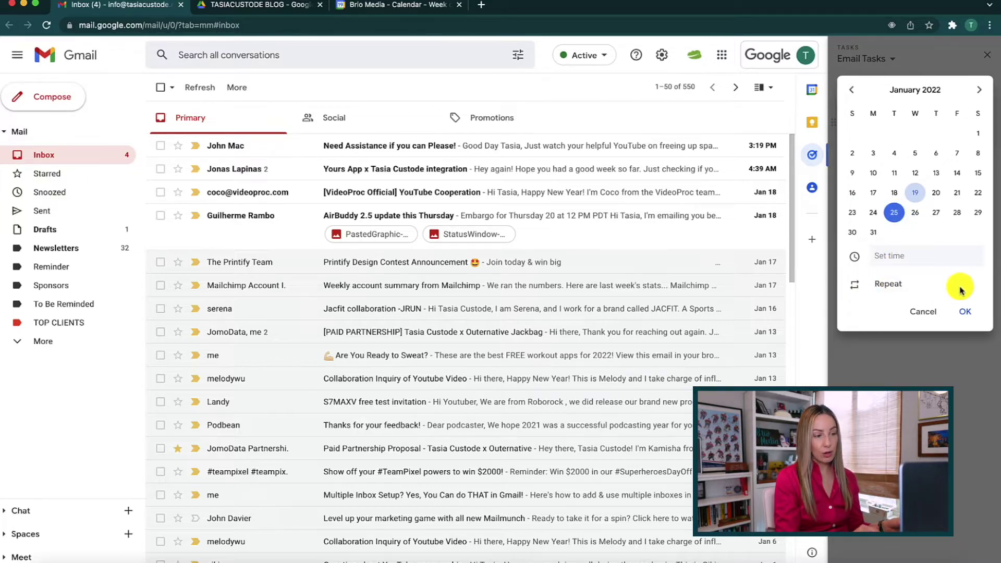
click(965, 311)
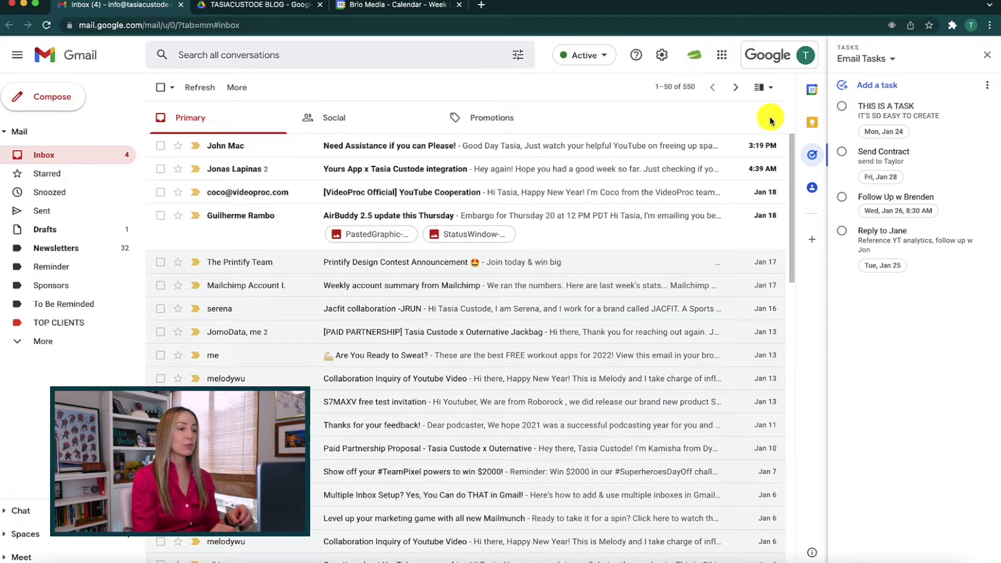
click(390, 10)
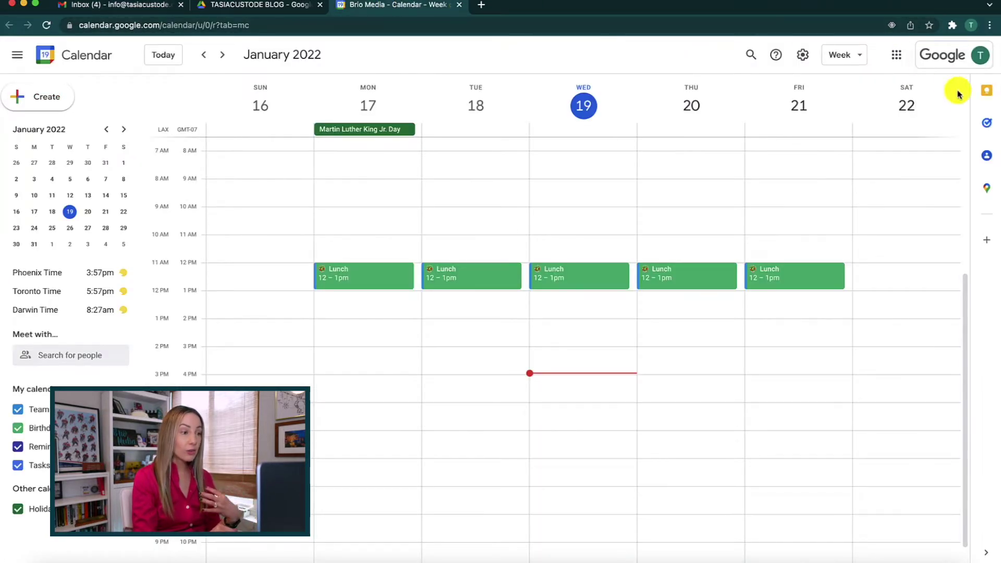
Step: Show Email Tasks beside the calendar and drag the reply task just below THIS IS A TASK
click(987, 127)
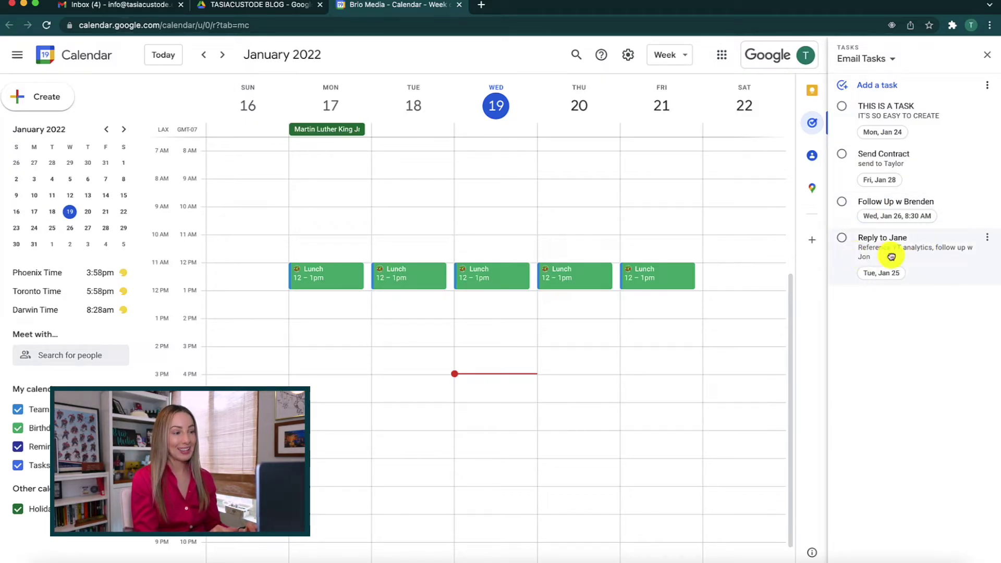
drag(891, 256, 899, 153)
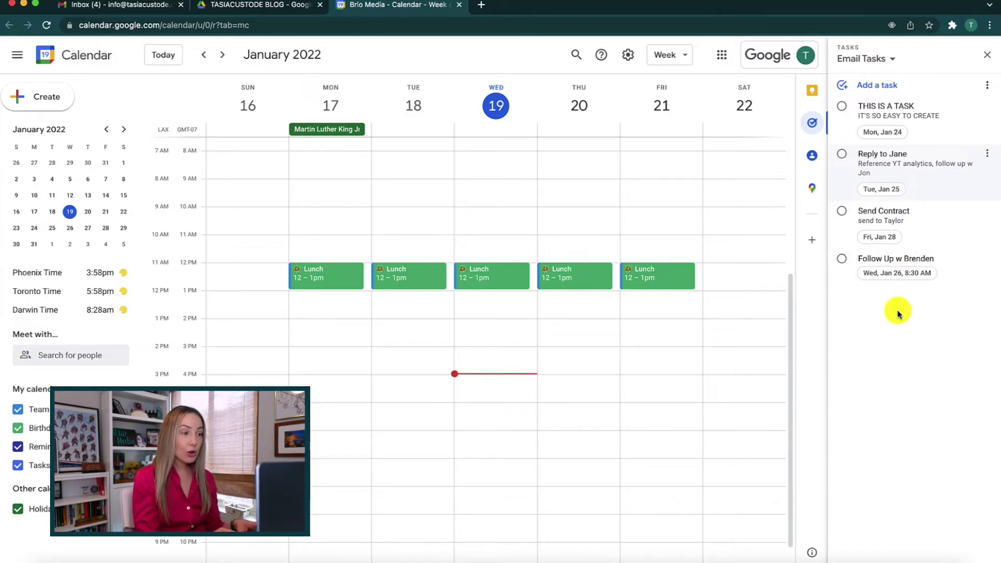
Step: Sort the Email Tasks list by date, grouping tasks under Mon, Jan 24 to Fri, Jan 28
click(987, 85)
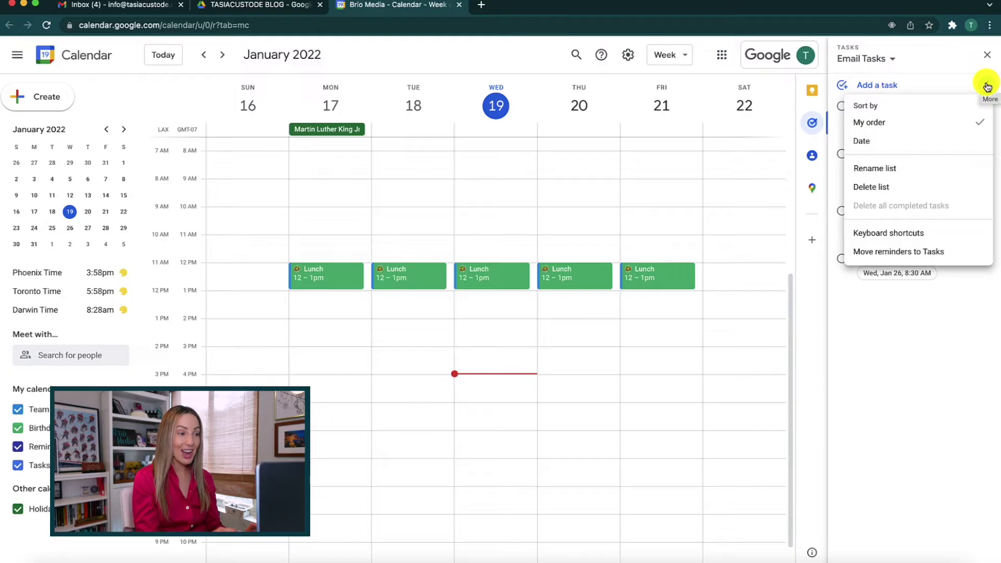
click(914, 147)
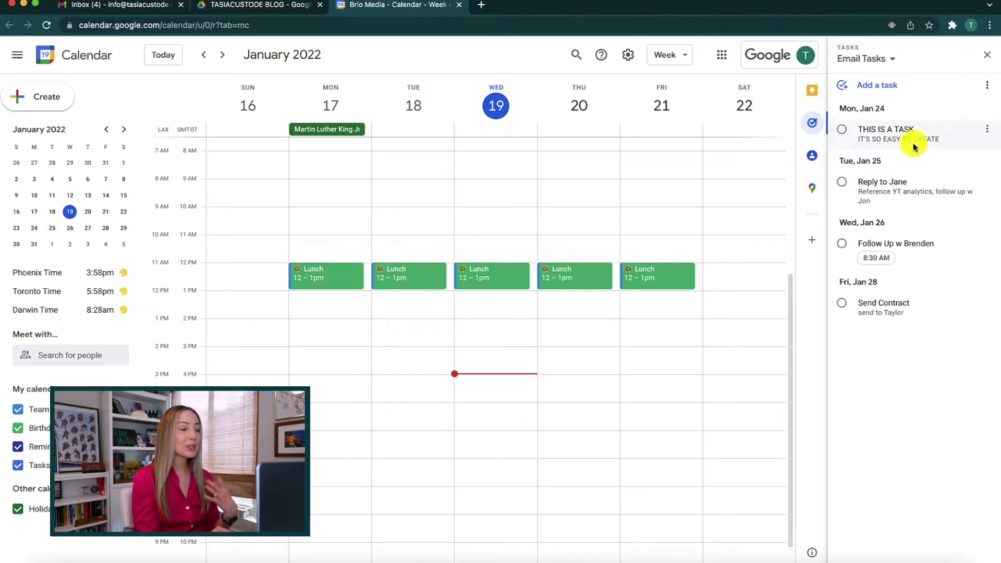
click(986, 85)
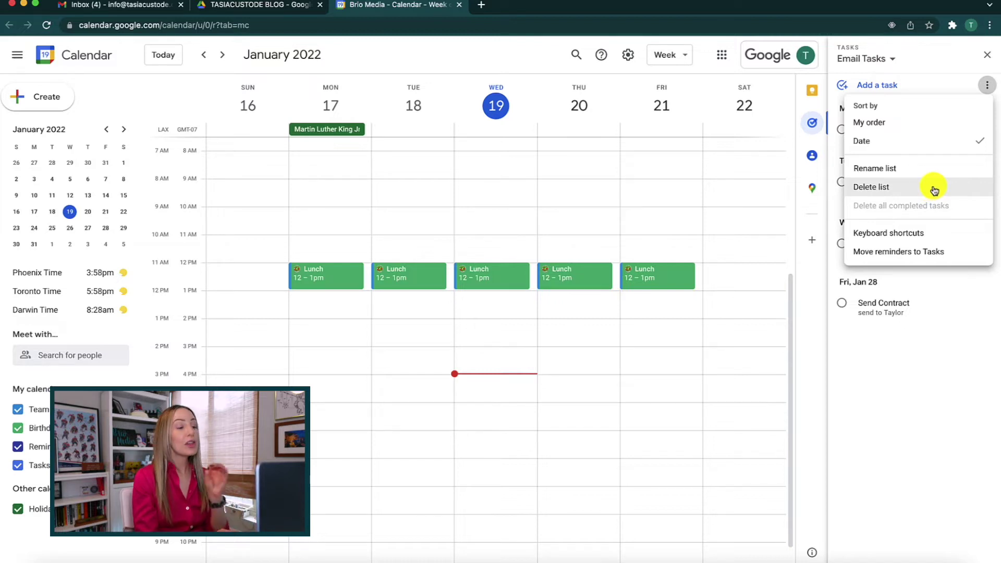
click(988, 86)
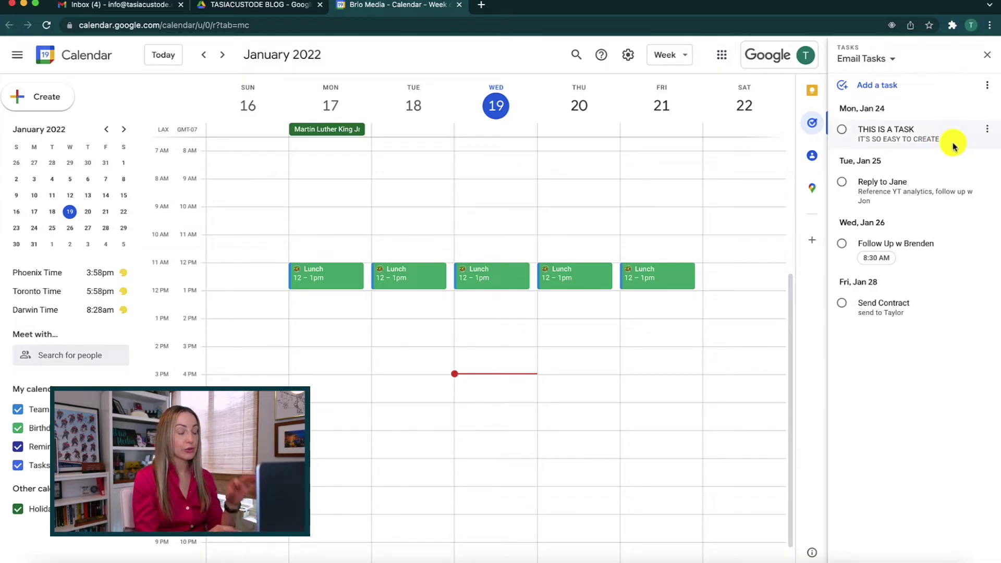
click(988, 131)
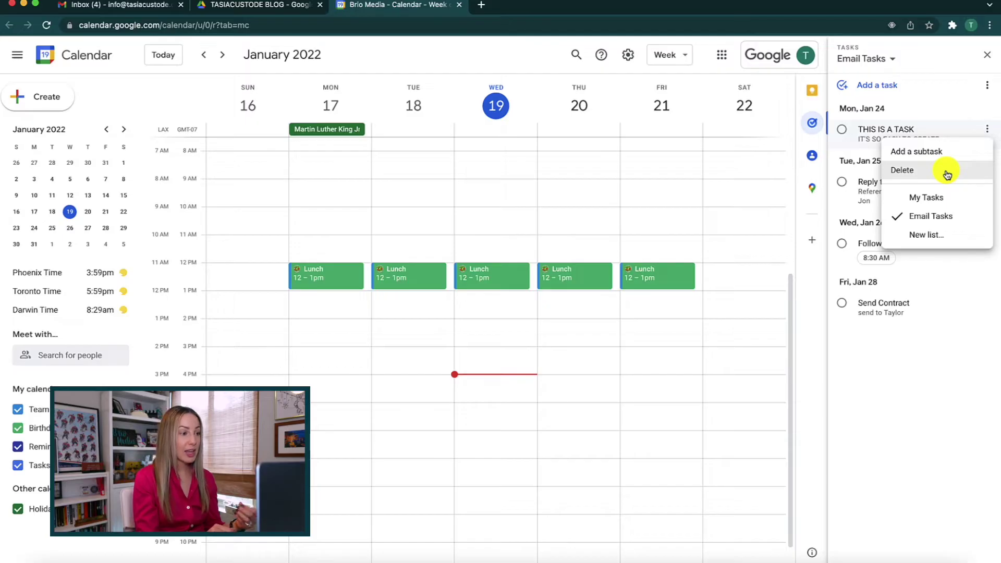
Step: Dismiss the task menu without deleting, then tick THIS IS A TASK as completed
click(920, 349)
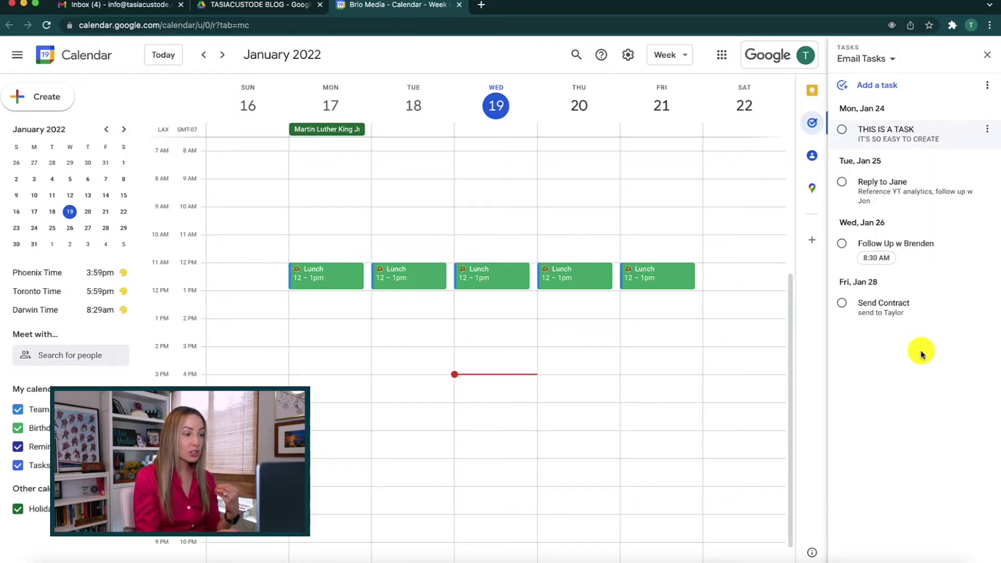
click(845, 132)
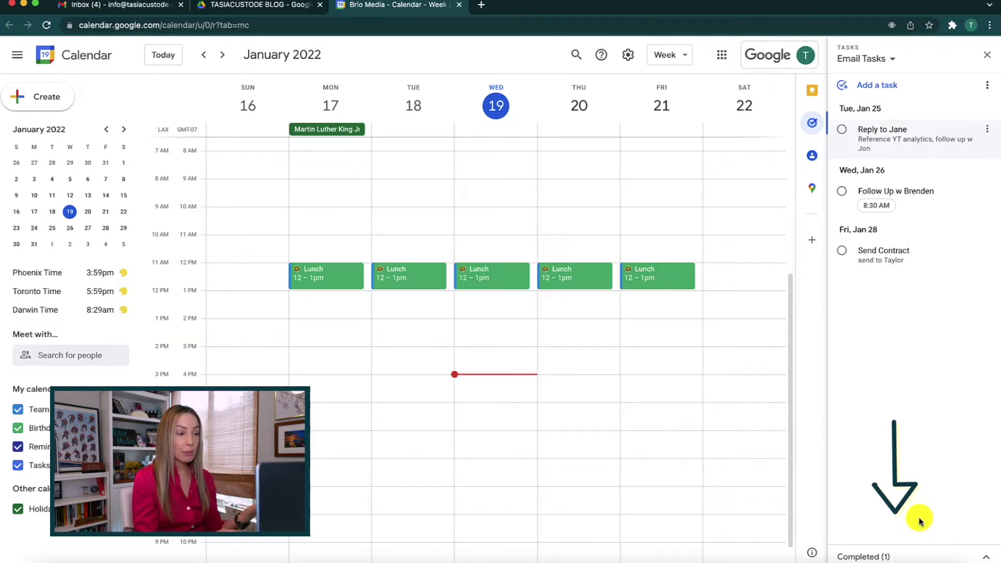
Step: Expand Completed (1) and uncheck THIS IS A TASK to restore it under Mon, Jan 24
click(917, 558)
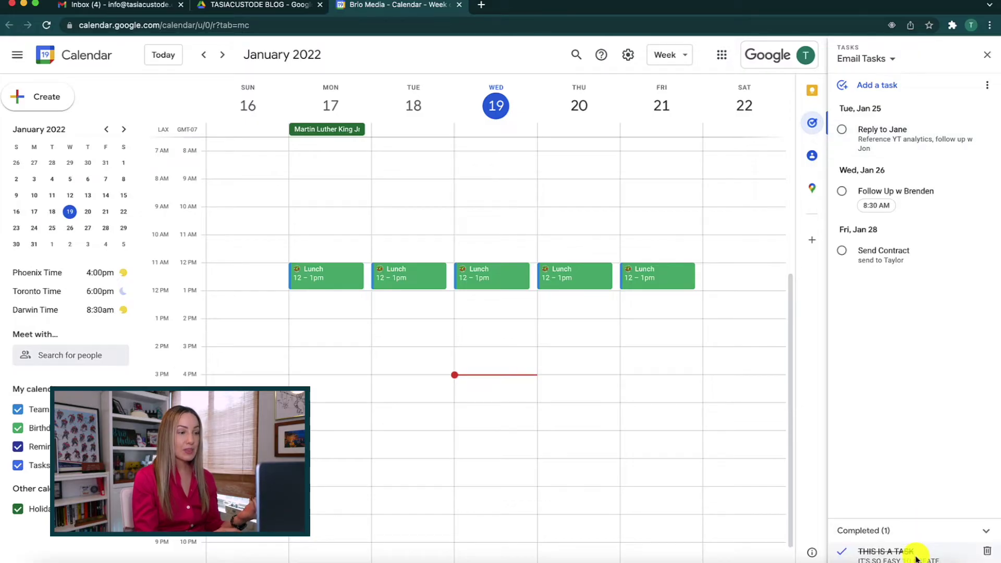
click(844, 554)
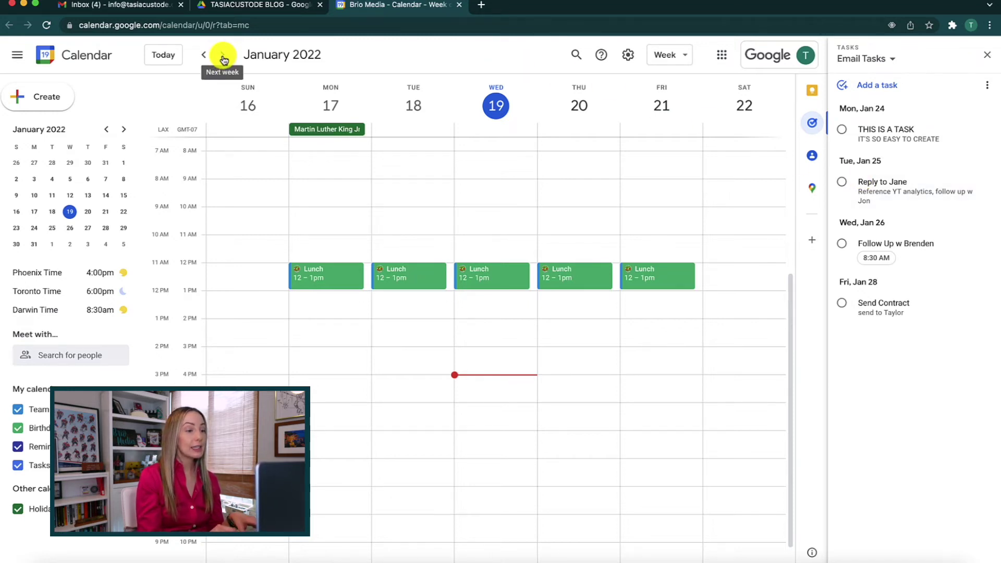
Step: Move to the week of Jan 23–29, toggle the Tasks calendar, and open the Wed 26 follow-up task
click(223, 59)
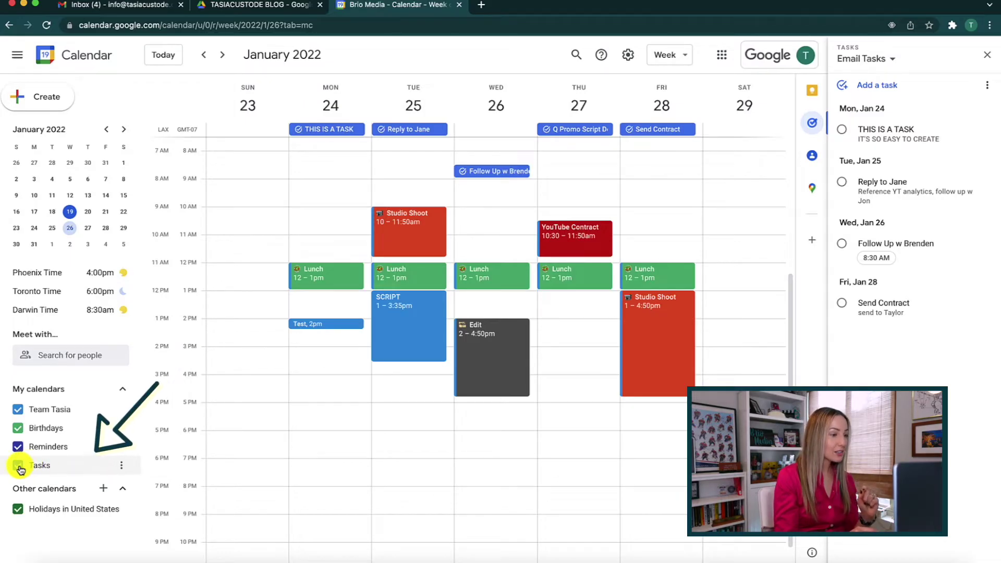
click(19, 467)
click(19, 467)
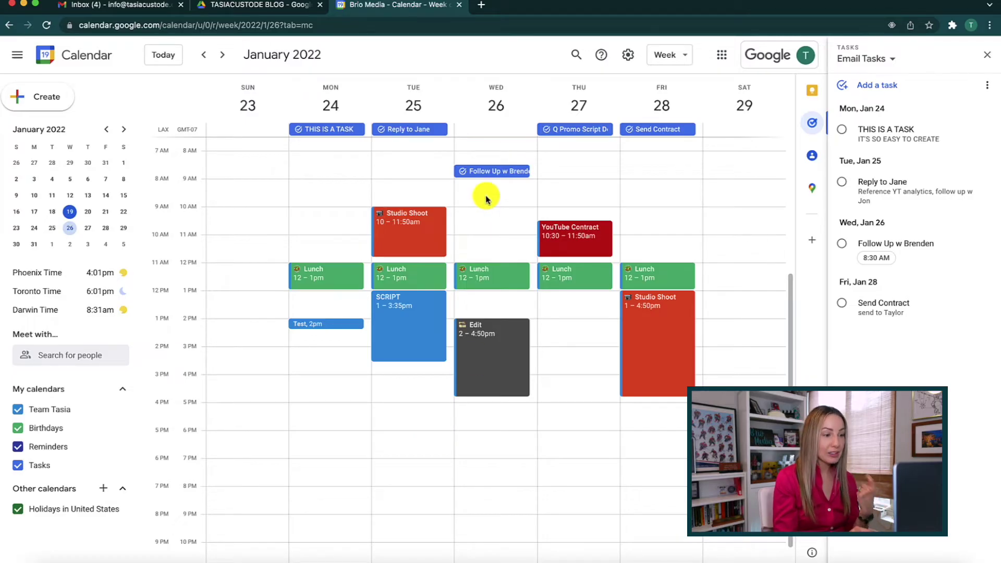
click(488, 173)
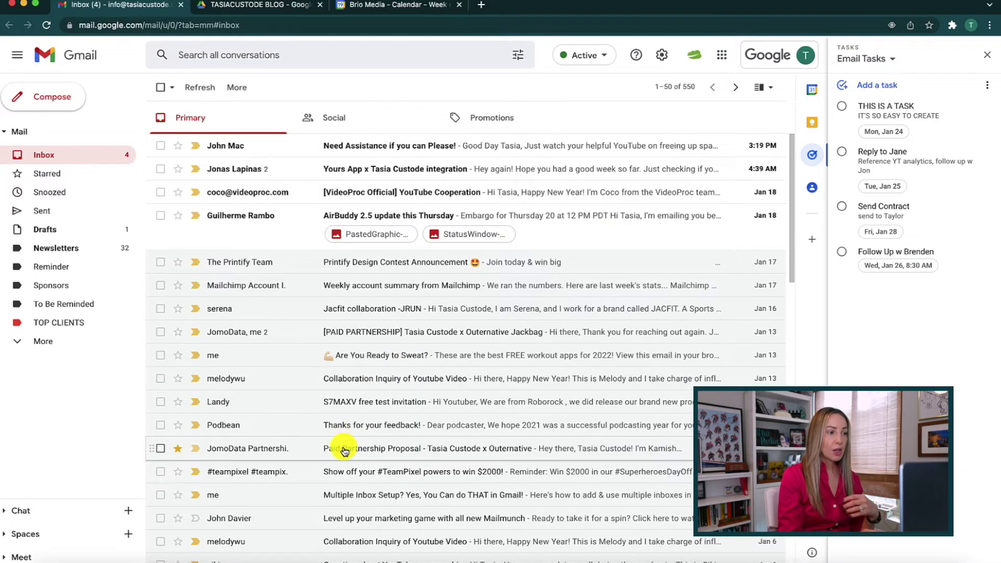
Step: Drag the JomoData Paid Partnership Proposal email into Email Tasks, date it Jan 20, and open its linked email
drag(344, 453, 915, 149)
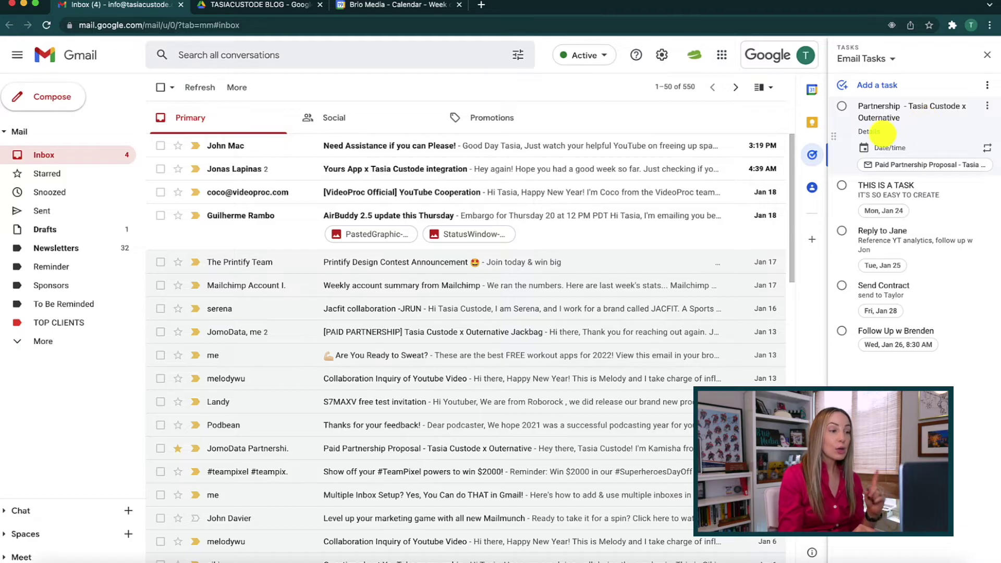
click(901, 149)
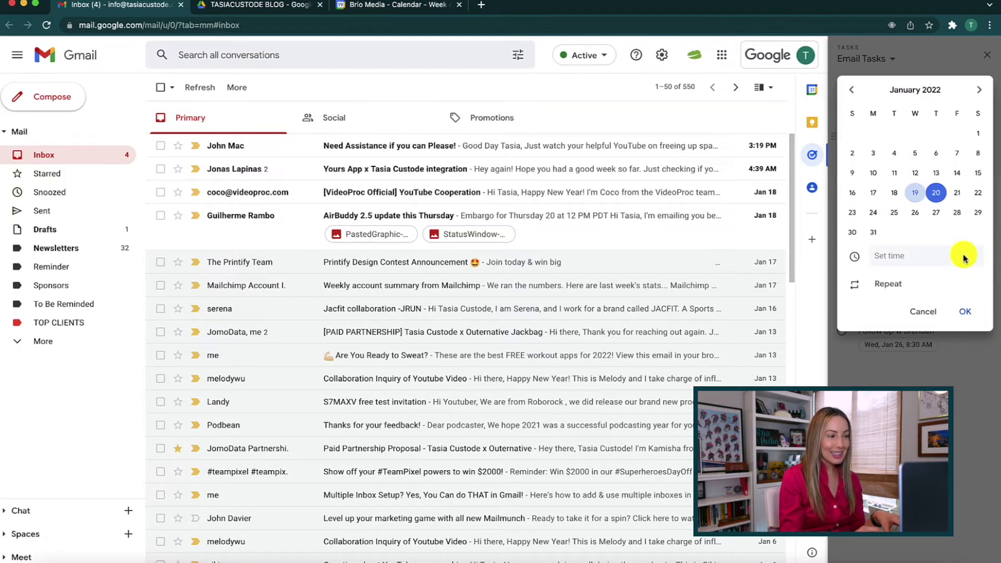
click(966, 312)
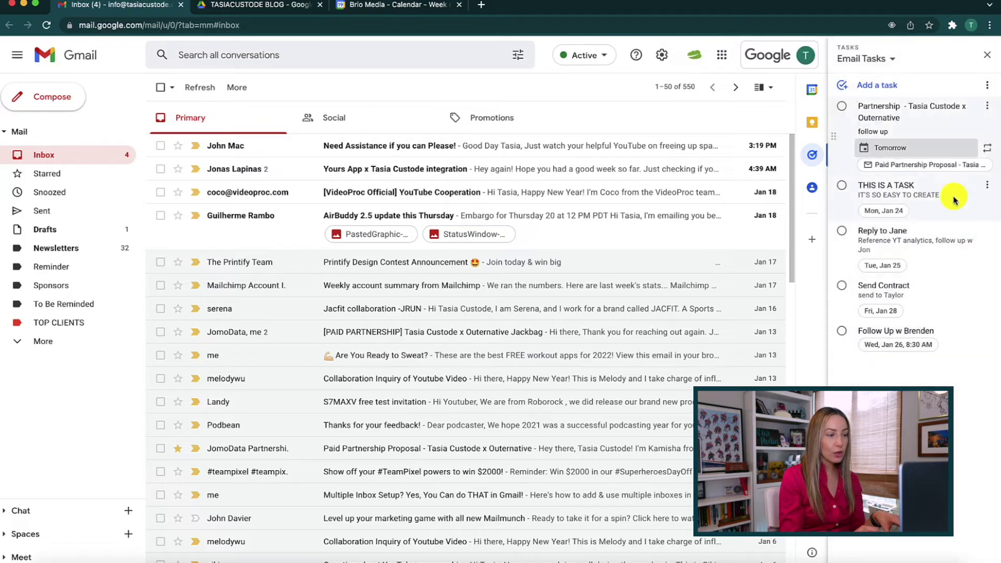
click(937, 166)
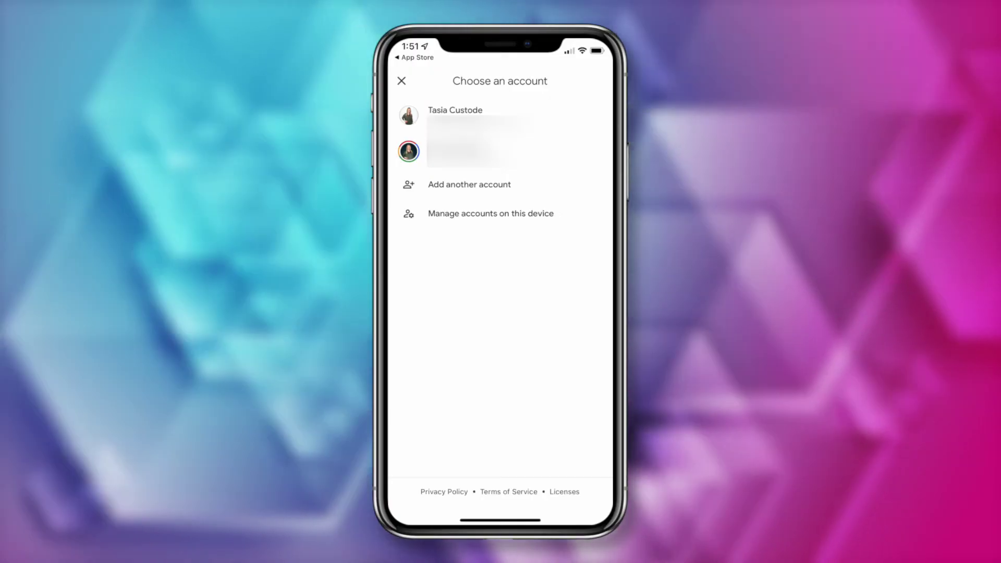
Step: Sign in with the first listed account, then switch to the second Google account via the avatar menu
click(409, 115)
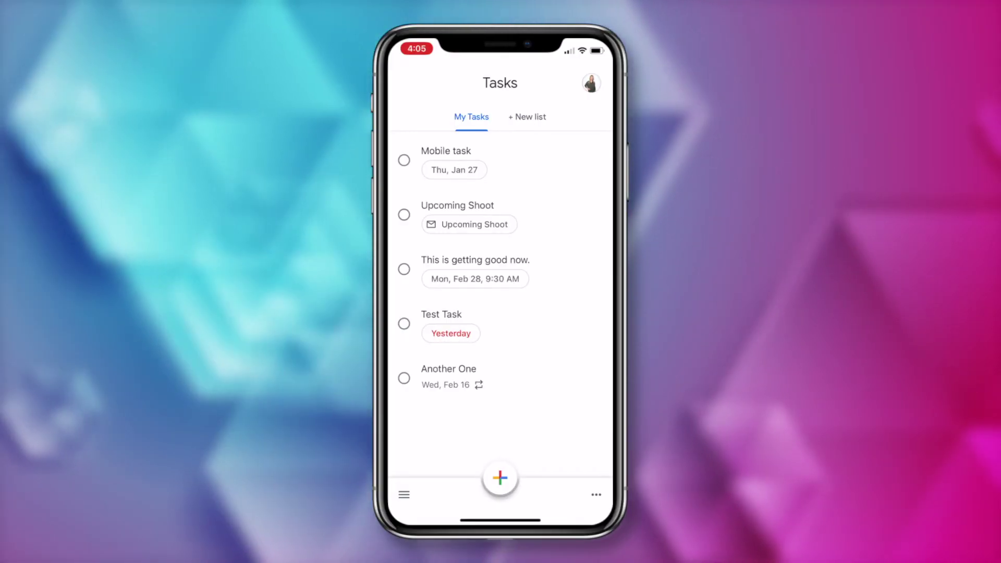
click(590, 84)
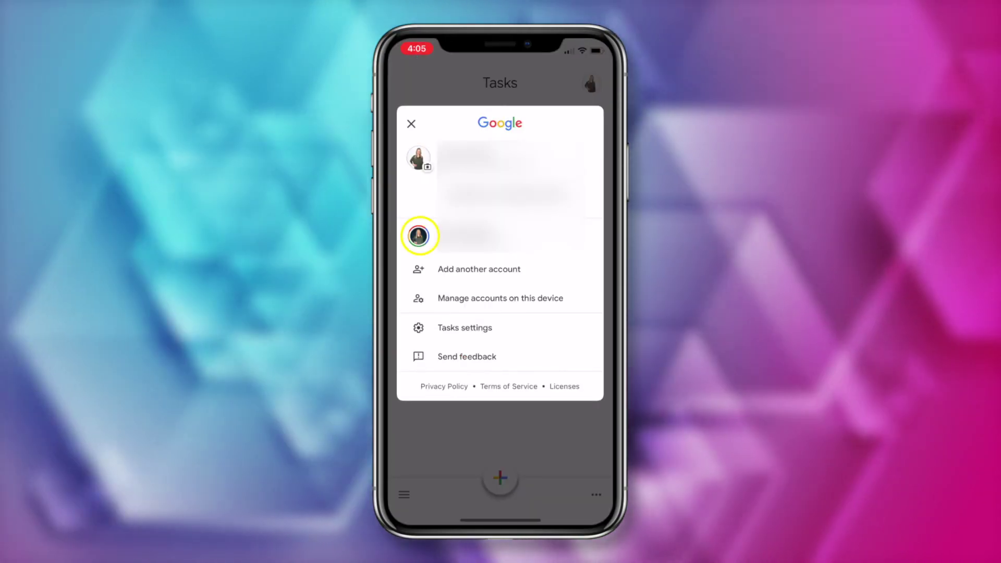
click(418, 235)
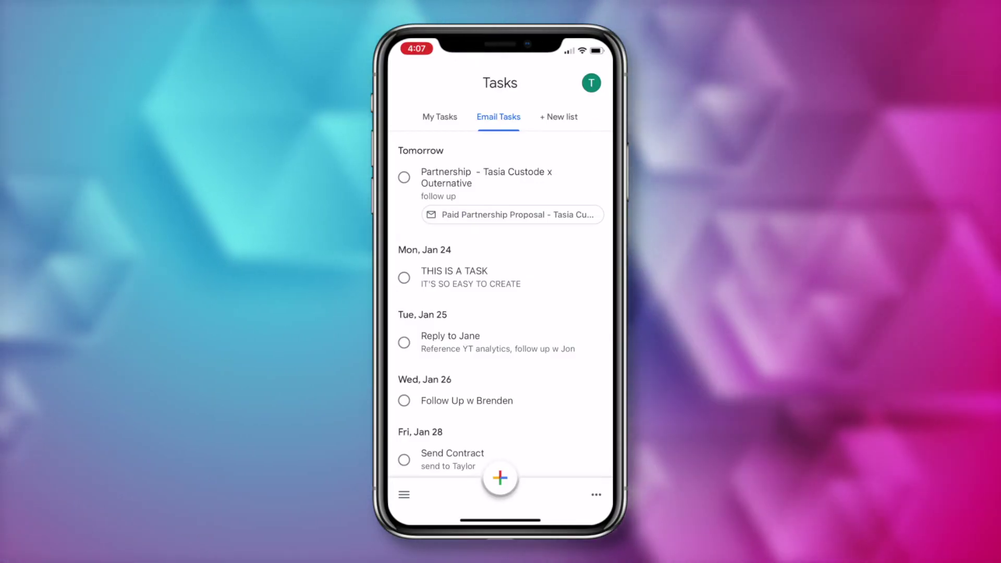
Step: Create a new task 'Another One' with the details 'These are the deets'
click(500, 478)
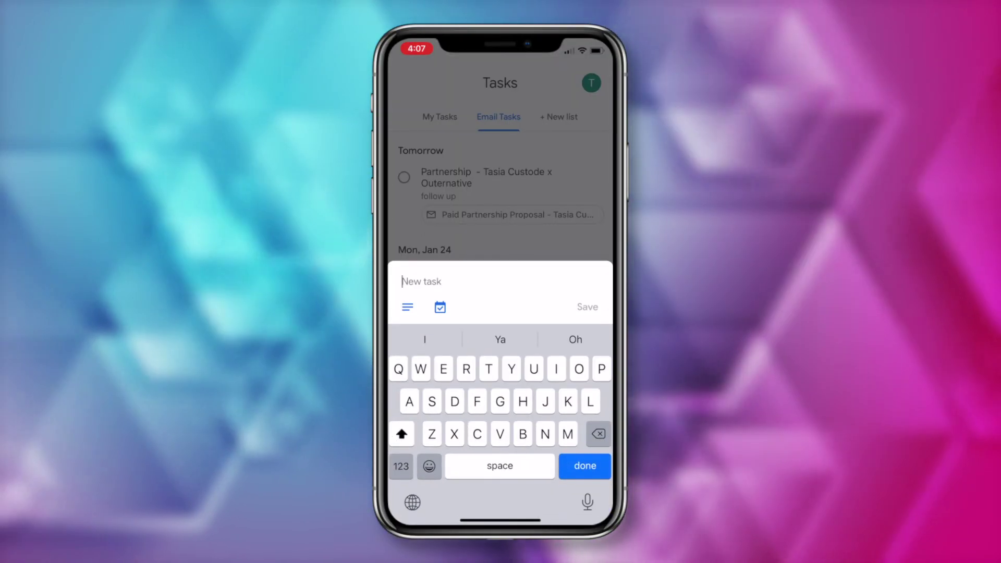
text(Another One)
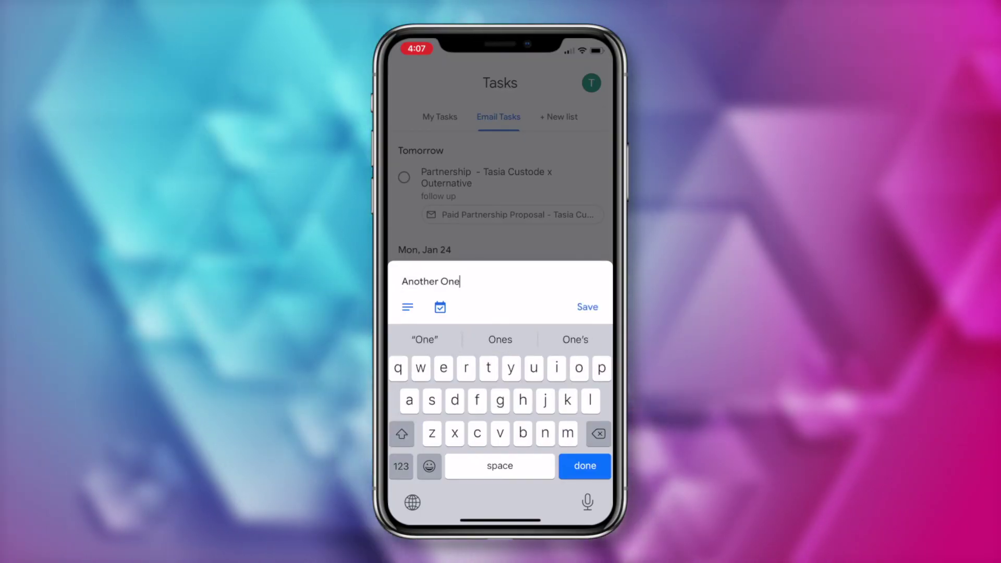
click(407, 307)
text(These are the deets)
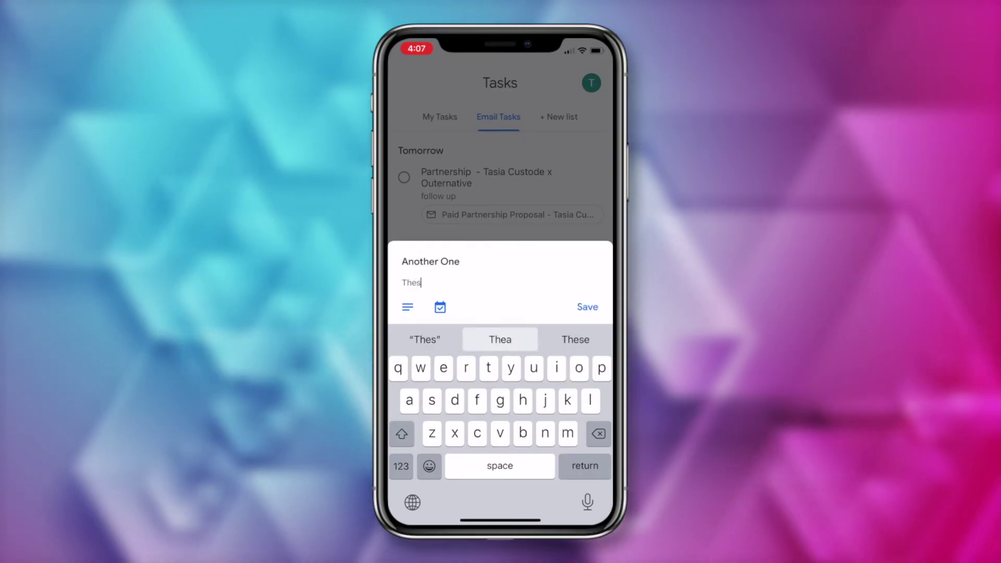
Step: Give the task a due date of Fri, Jan 28 at 5:00 PM and save it
click(440, 307)
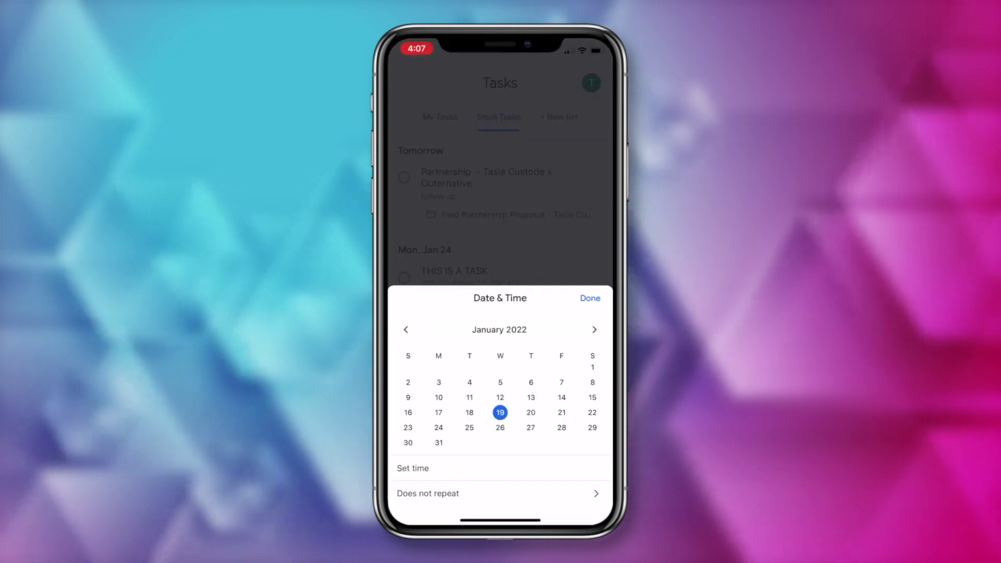
click(412, 468)
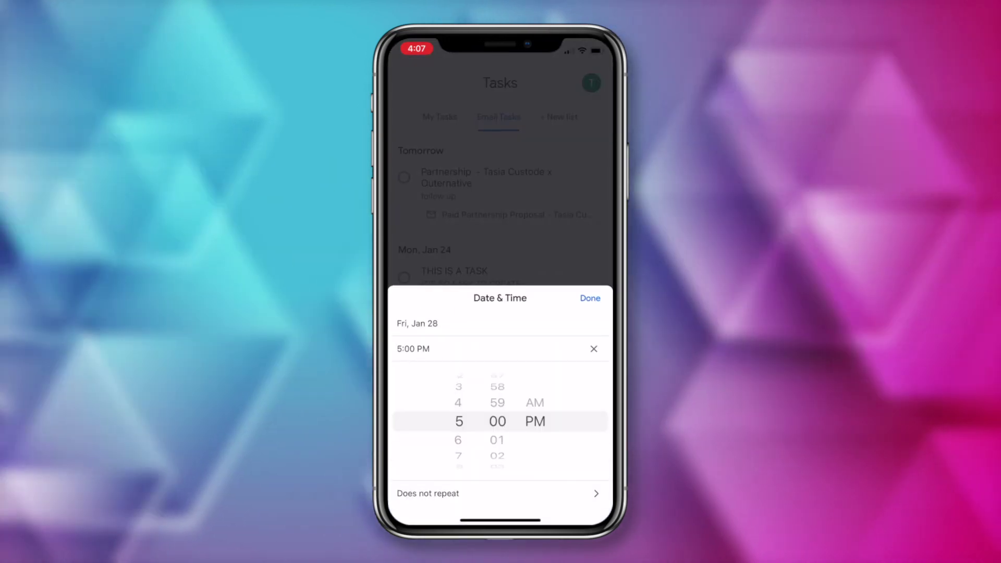
click(590, 298)
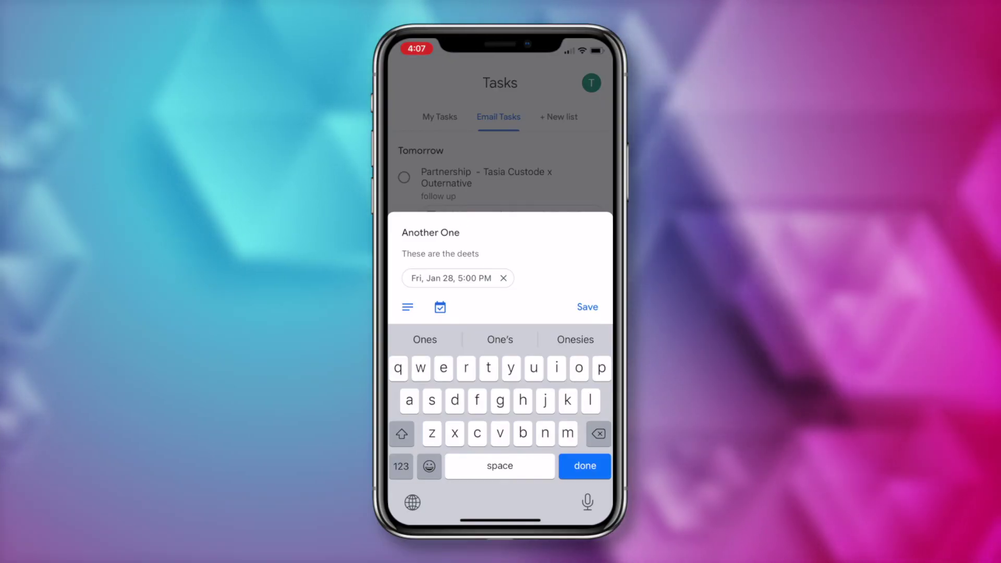
click(587, 306)
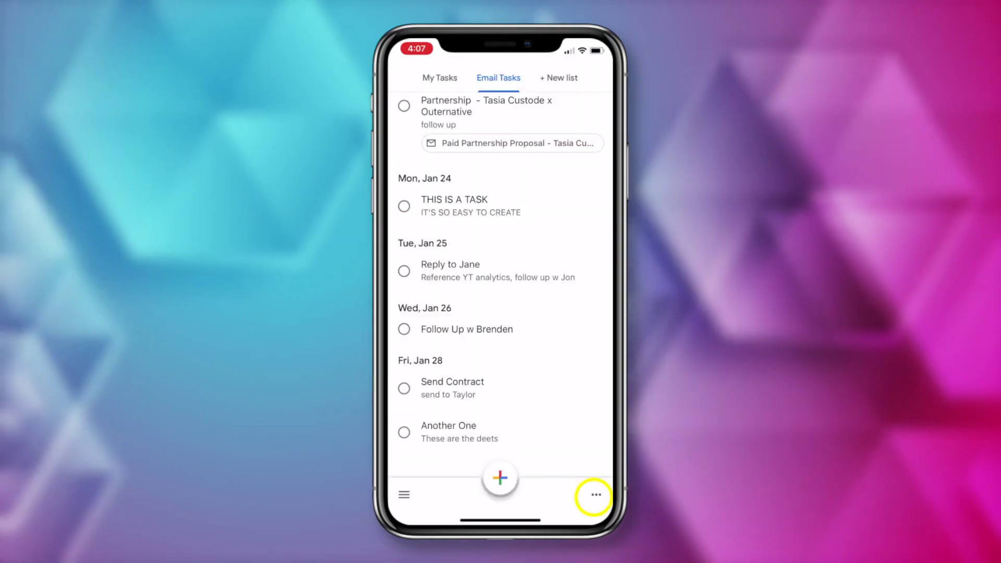
Step: Bring up the Email Tasks list options sheet, showing Sort by Date and Rename list
click(596, 495)
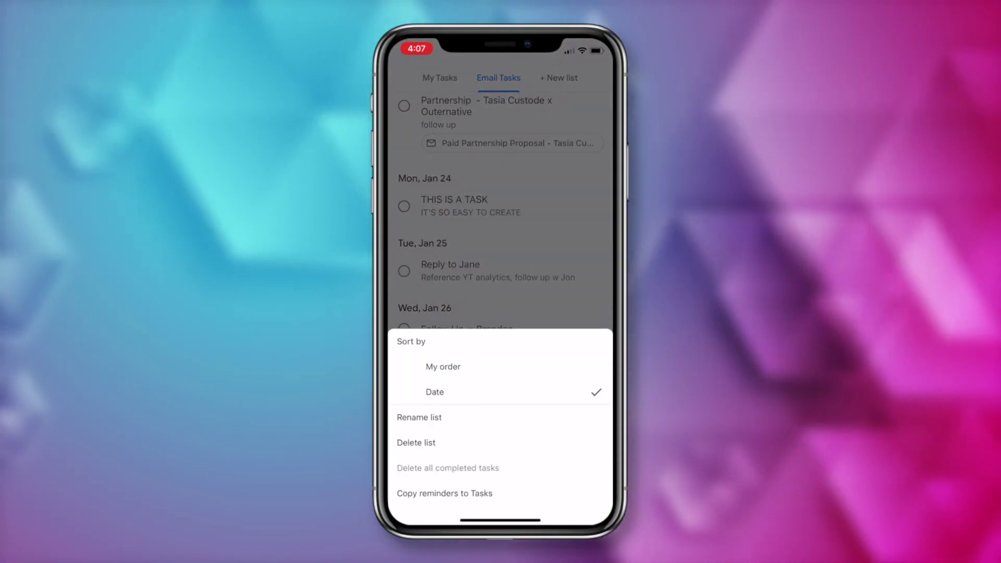